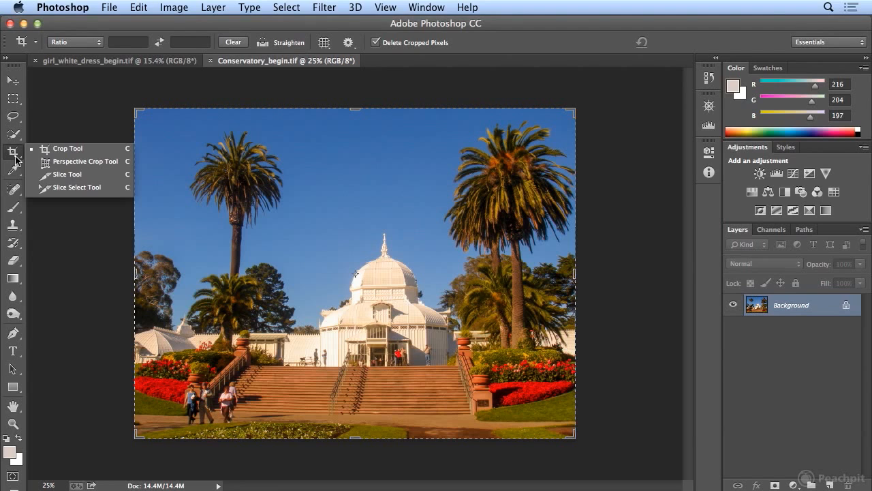
Step: Activate the Crop tool and check the conservatory photo's original width, height and resolution in Image Size
left_click(16, 154)
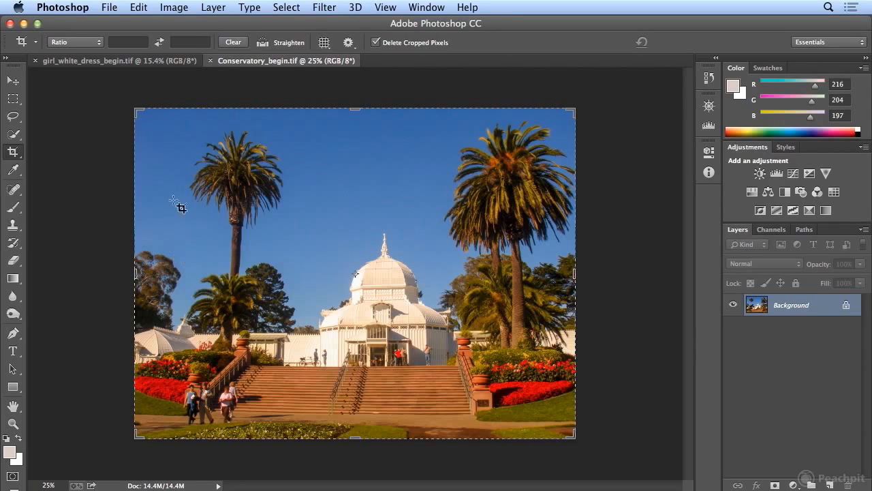
left_click(176, 7)
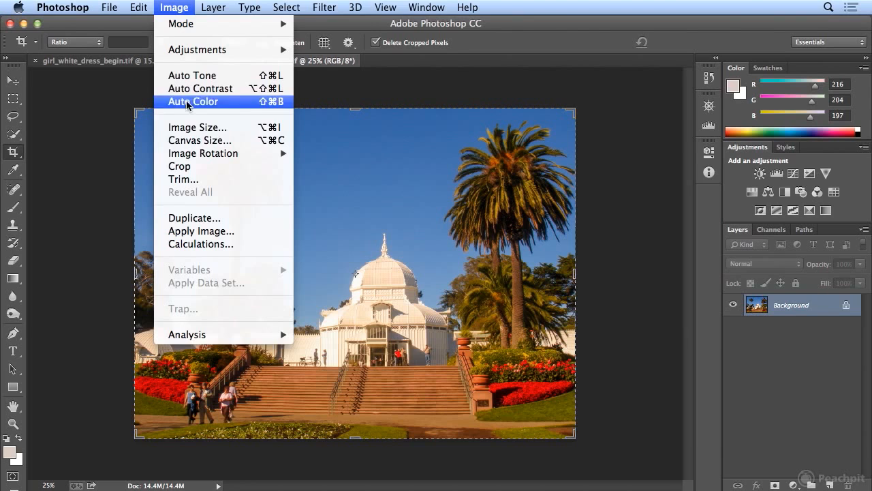
left_click(191, 128)
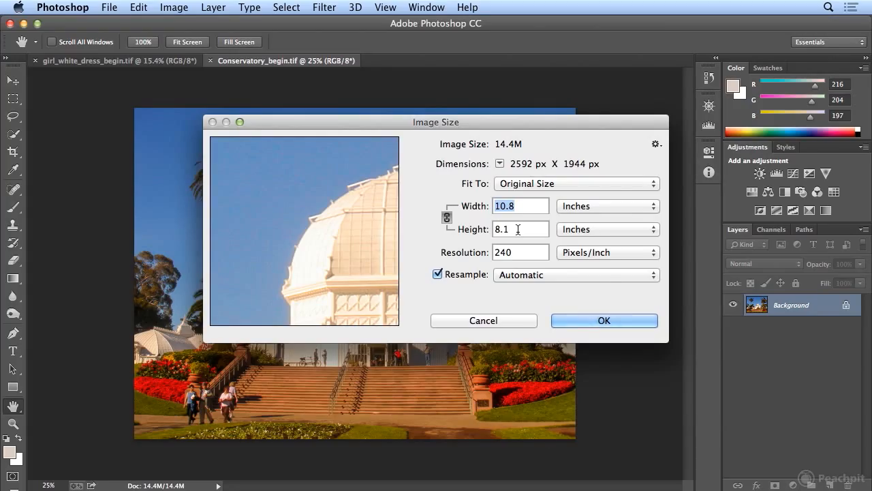
left_click(582, 318)
key("c")
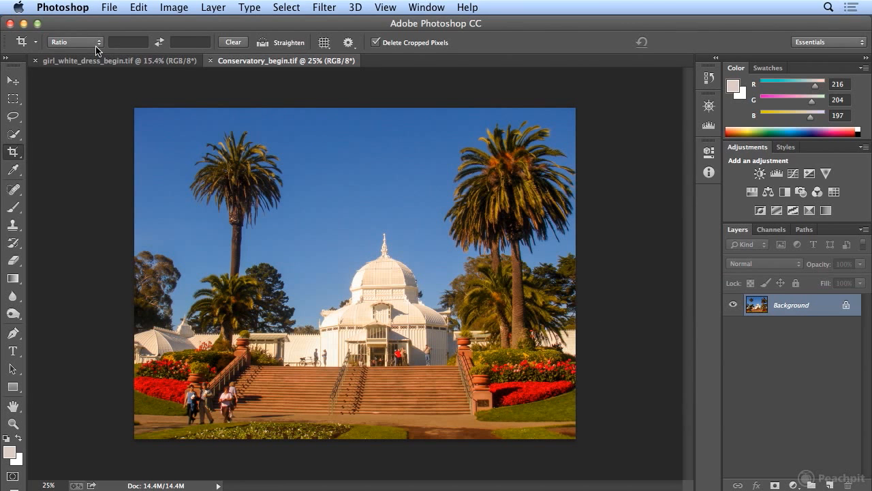
Step: Set the crop ratio for the conservatory photo to 8 by 10
left_click(125, 42)
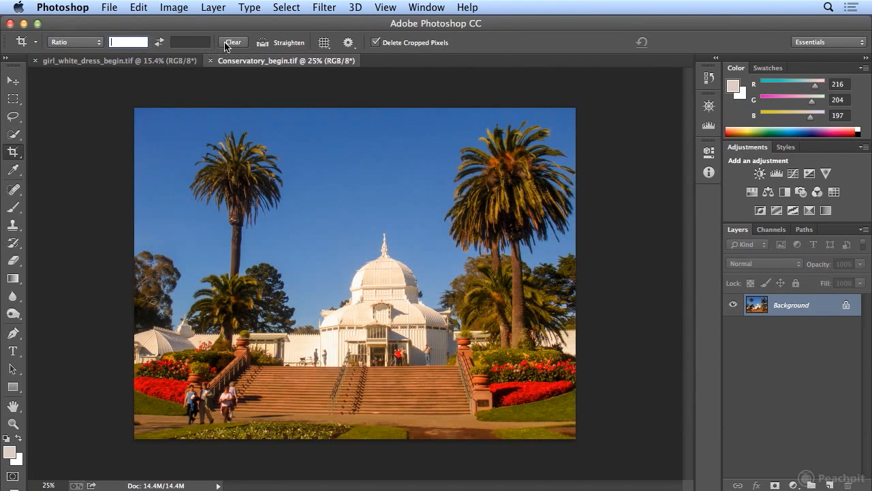
type("8")
key("Tab")
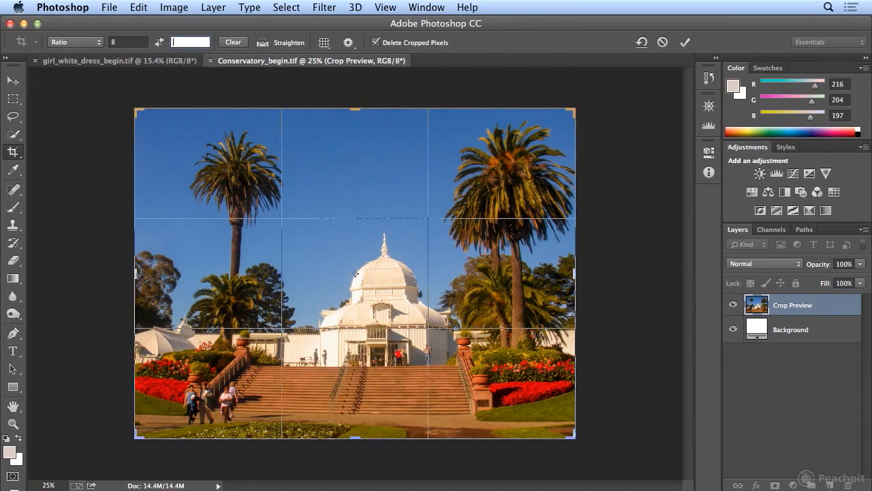
type("10")
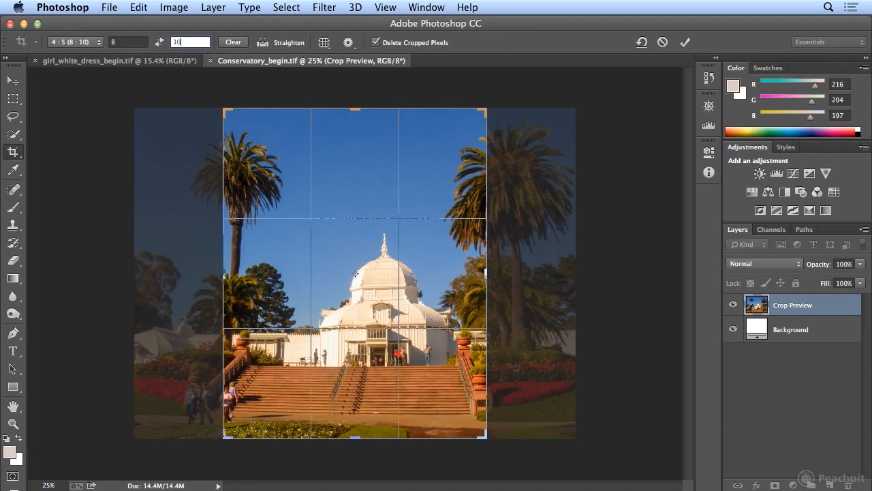
Step: Crop the conservatory photo at a 10 by 8 ratio, with the image shifted slightly left inside the crop frame
left_click_drag(139, 40, 79, 39)
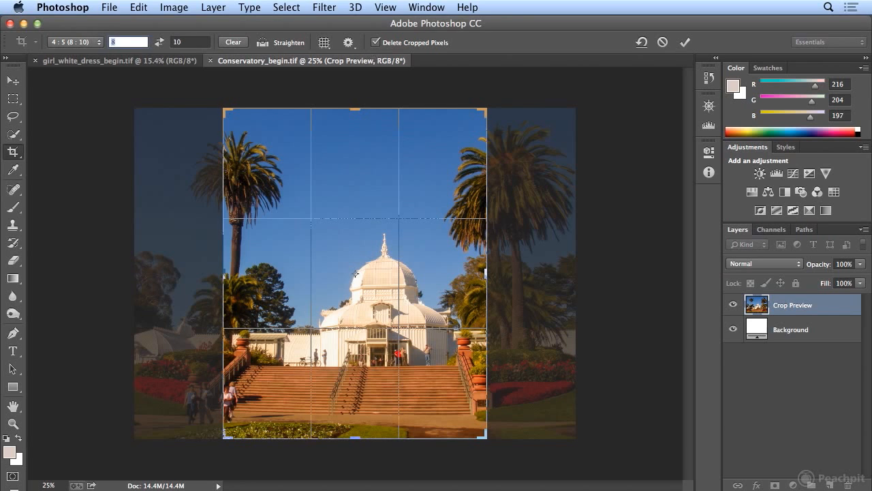
type("10")
key("Tab")
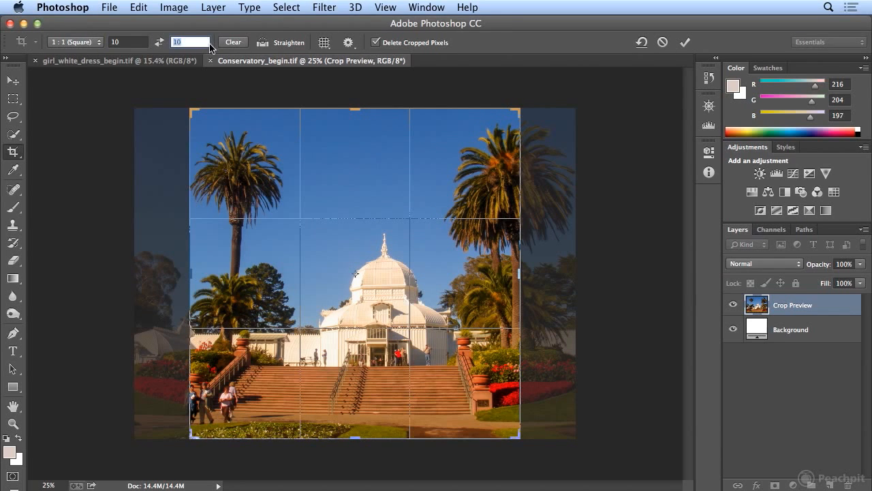
type("8")
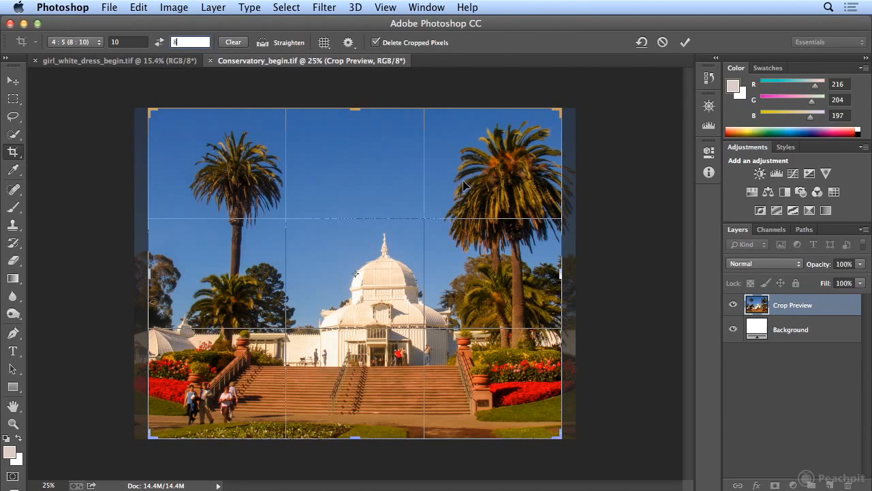
left_click_drag(481, 185, 462, 186)
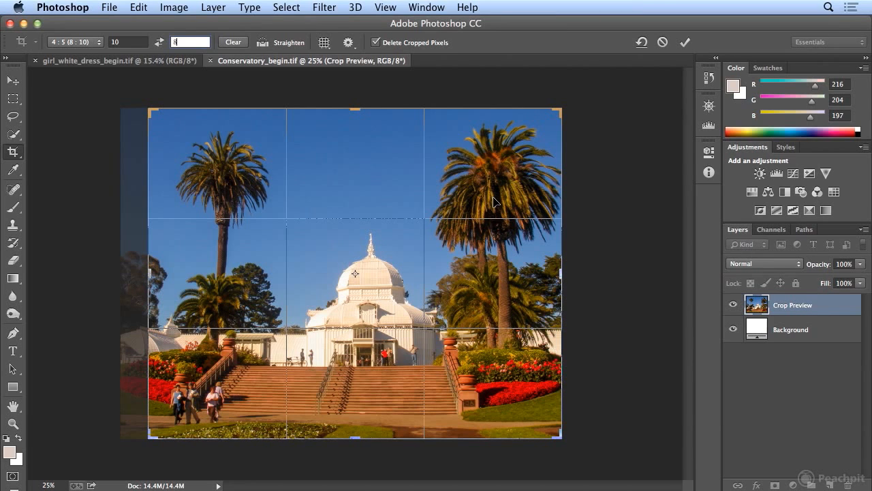
key("Return")
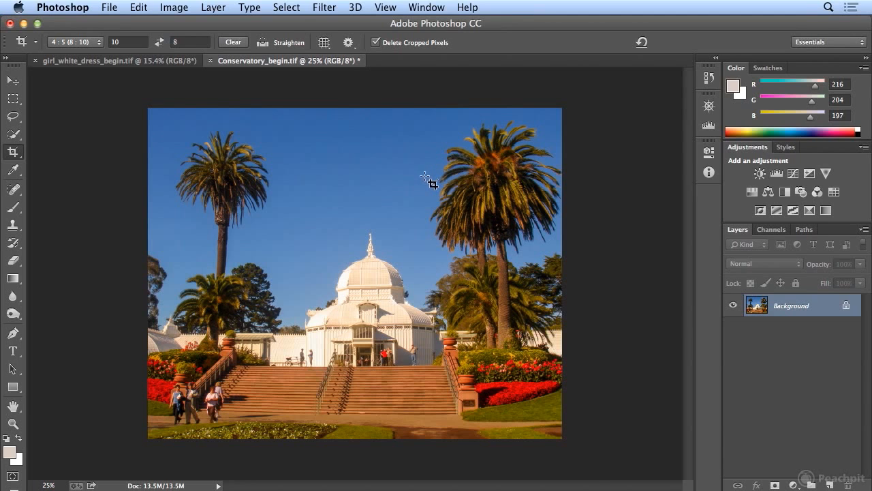
Step: Try a width of 10 inches in Image Size without applying it, and undo the 10 by 8 ratio crop
left_click(174, 6)
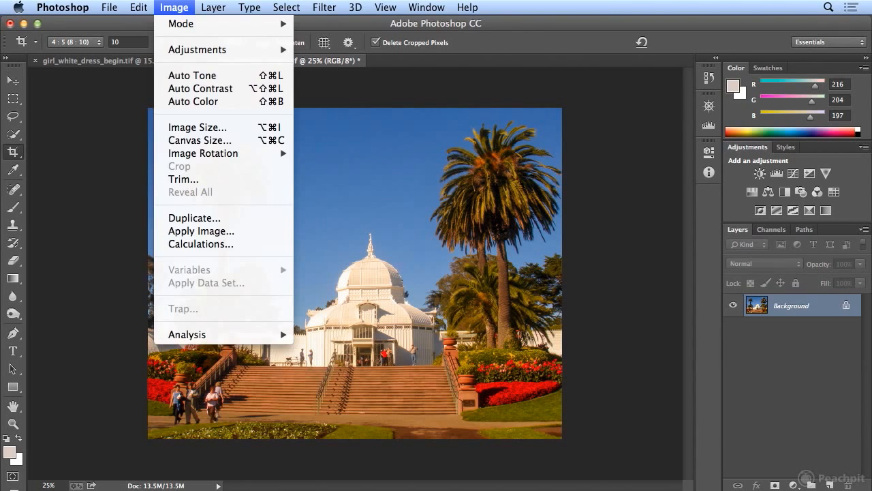
left_click(227, 128)
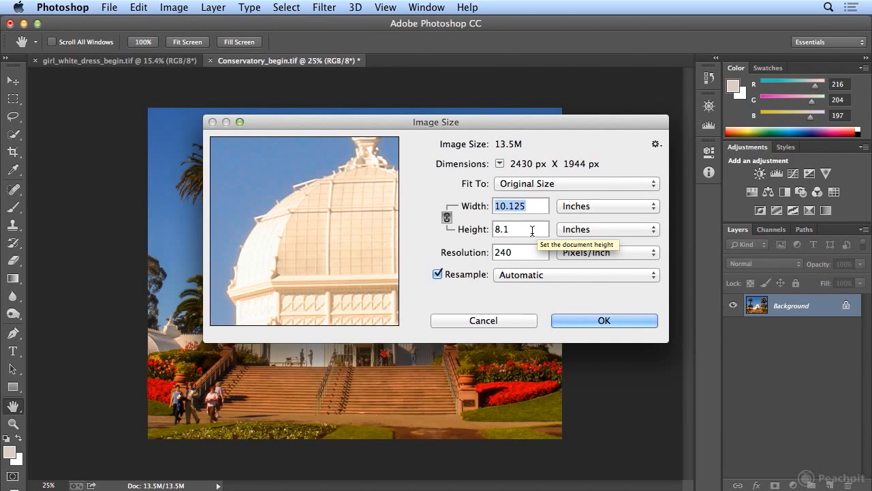
type("10")
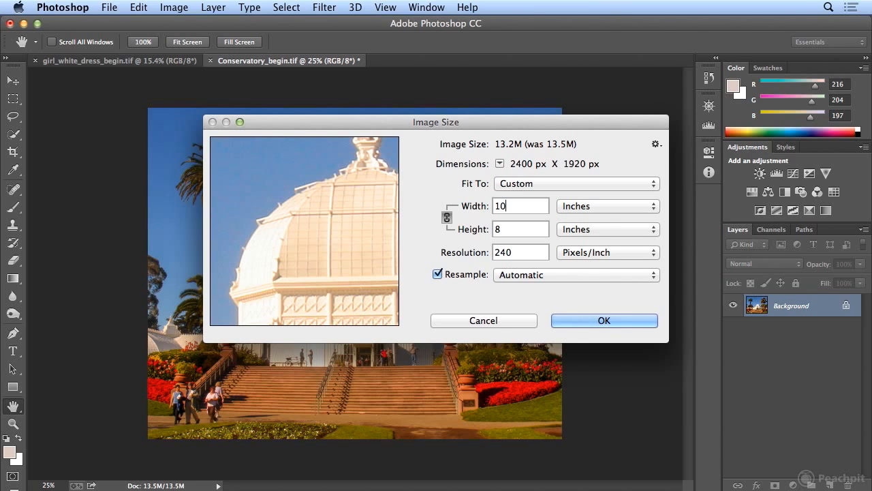
left_click(483, 321)
key("c")
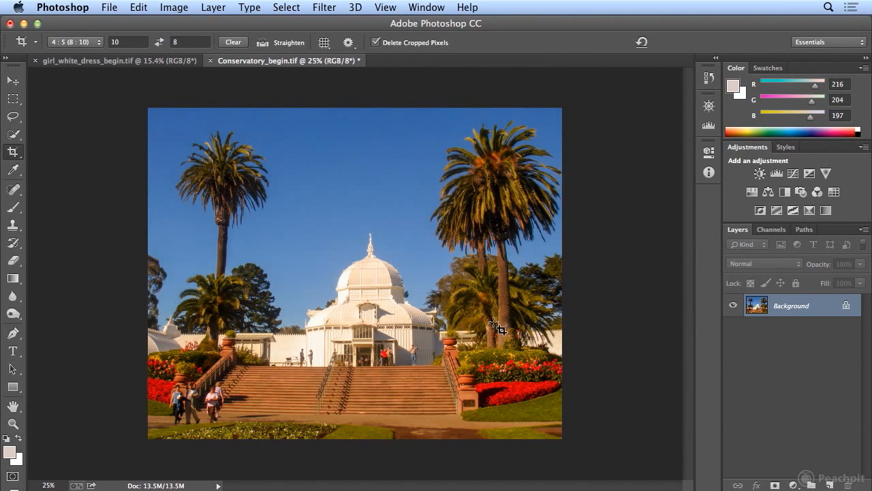
left_click(128, 7)
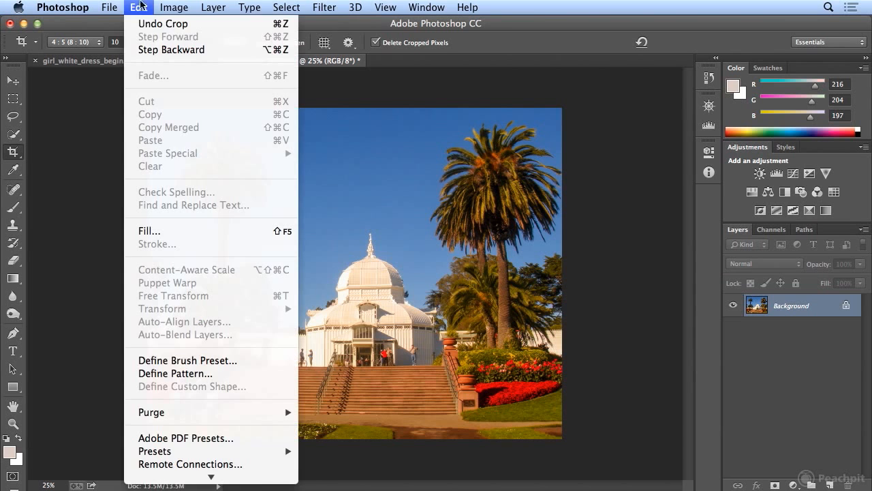
left_click(143, 25)
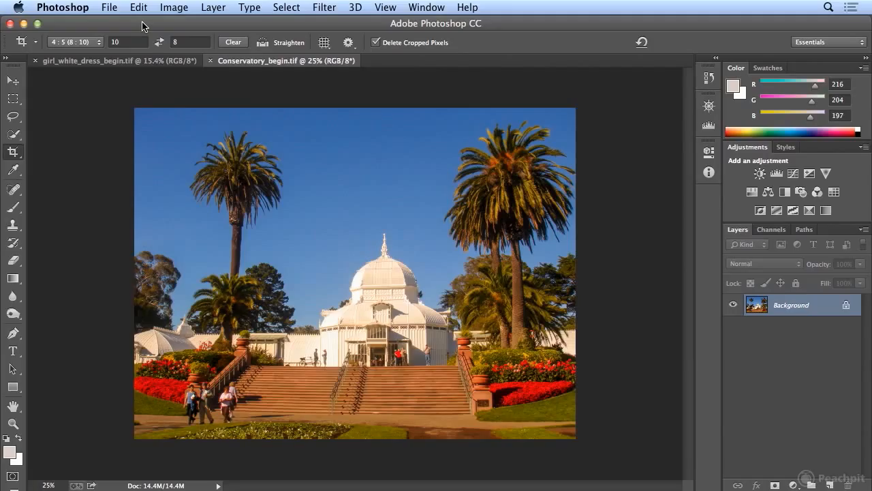
Step: Crop the photo with W x H x Resolution at 10 in by 8 in and 225 px/in, shifting the image slightly left in the frame
left_click(82, 42)
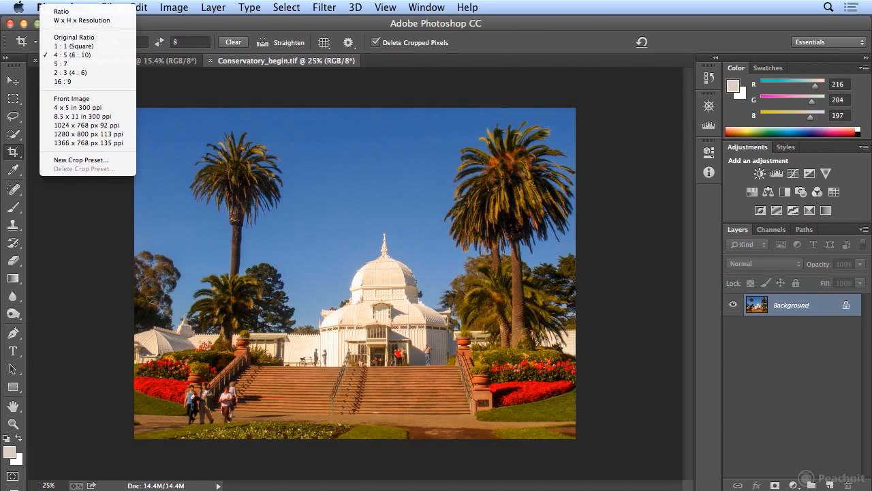
left_click(81, 20)
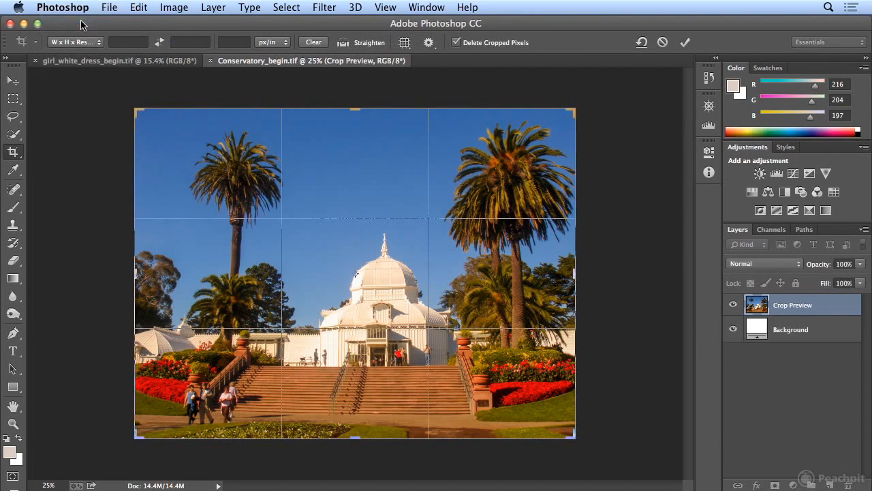
left_click(112, 42)
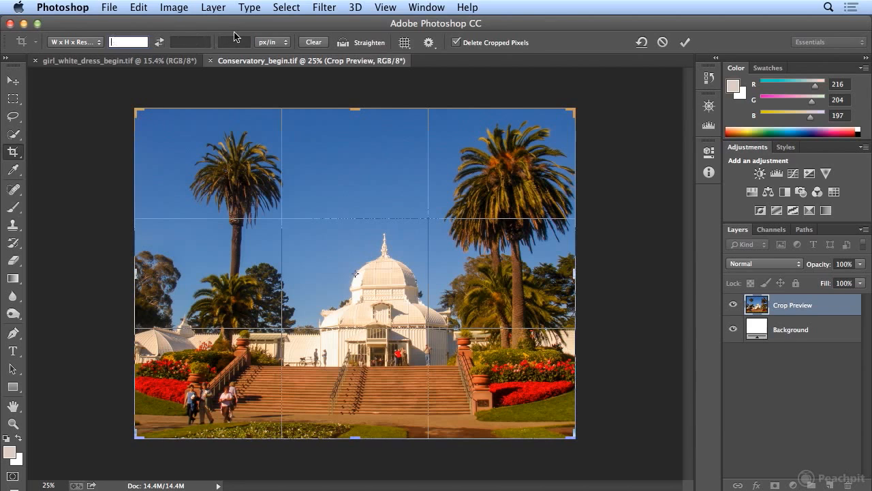
type("10")
key("Tab")
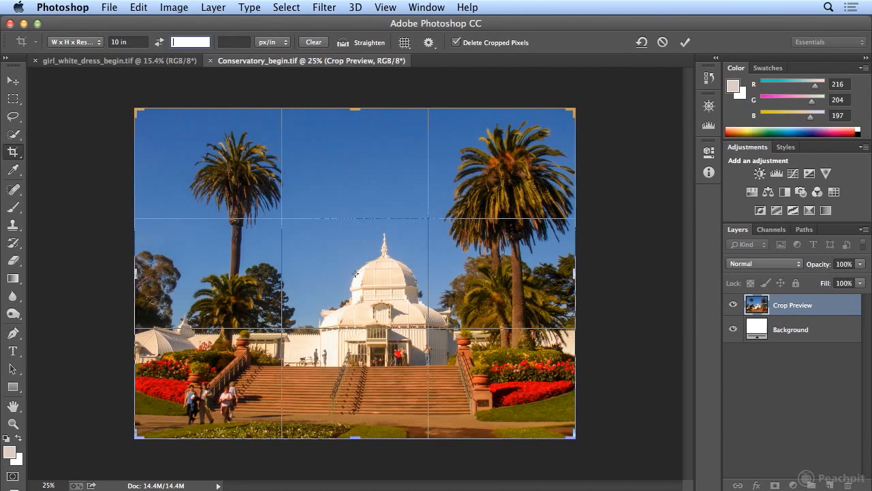
type("8")
key("Tab")
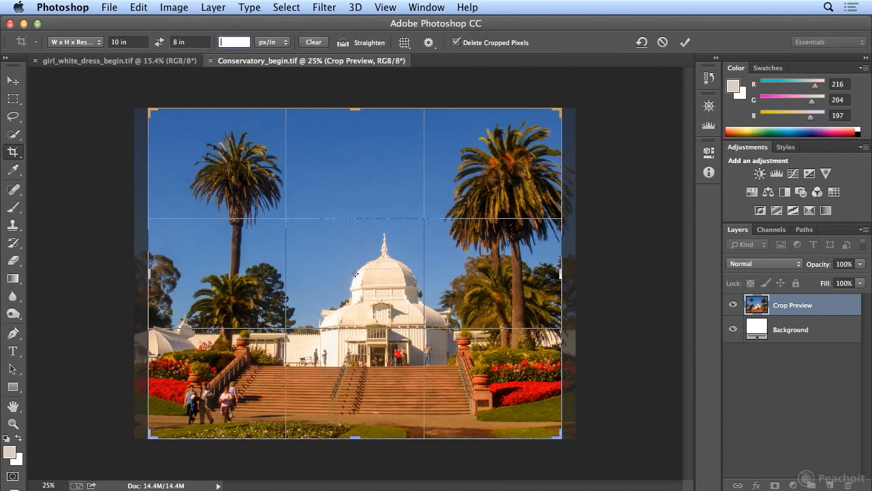
type("225")
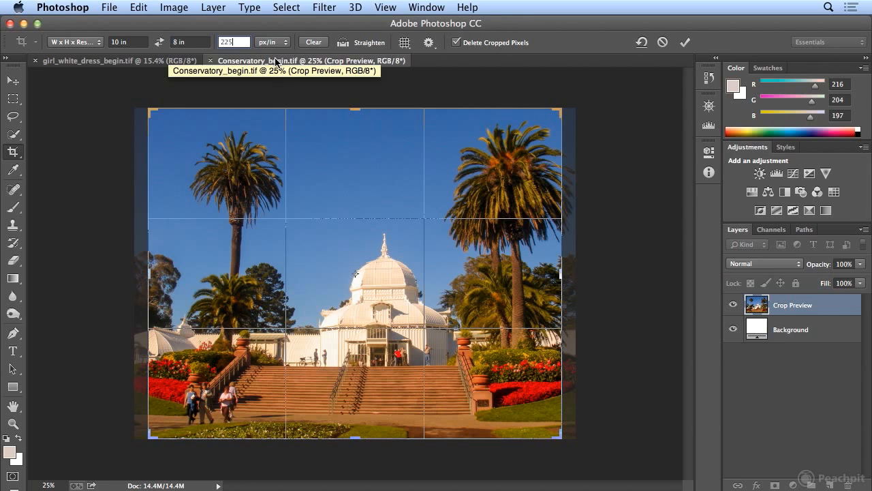
mouse_move(249, 183)
left_mouse_down()
mouse_move(261, 183)
mouse_move(233, 185)
left_mouse_up()
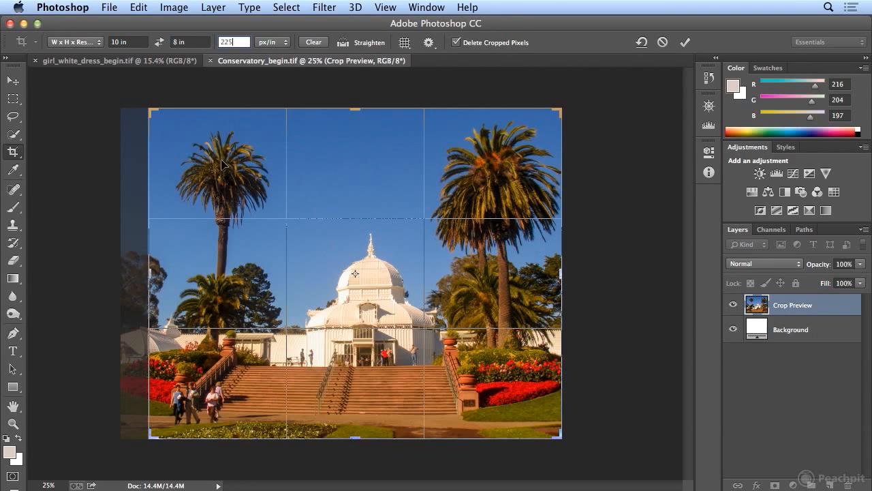
key("Return")
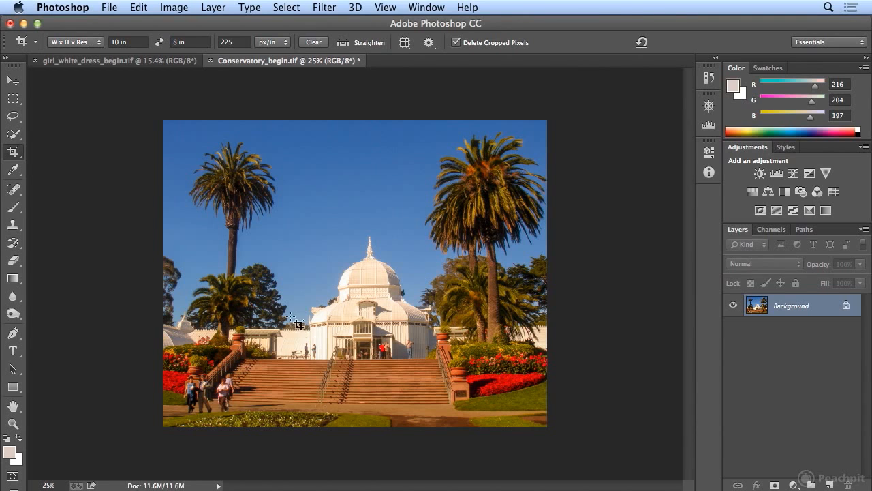
Step: Check the cropped photo's width, height and resolution in Image Size, and return to the Crop tool
left_click(172, 7)
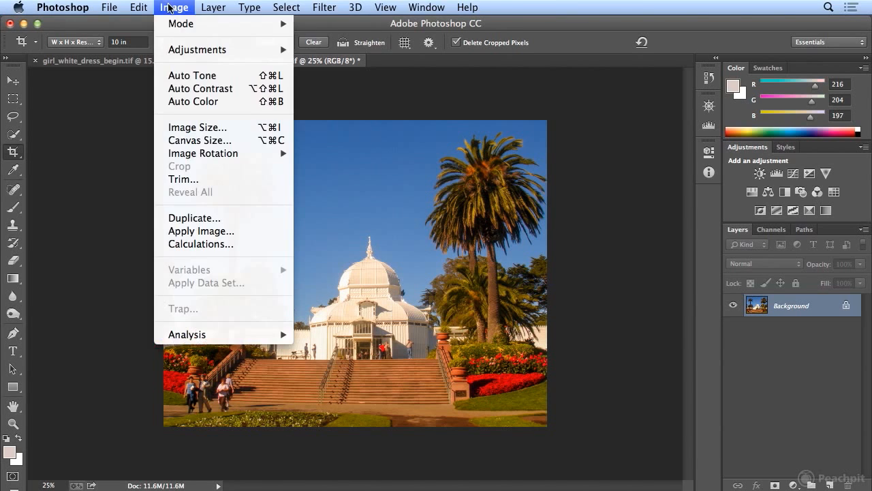
left_click(197, 127)
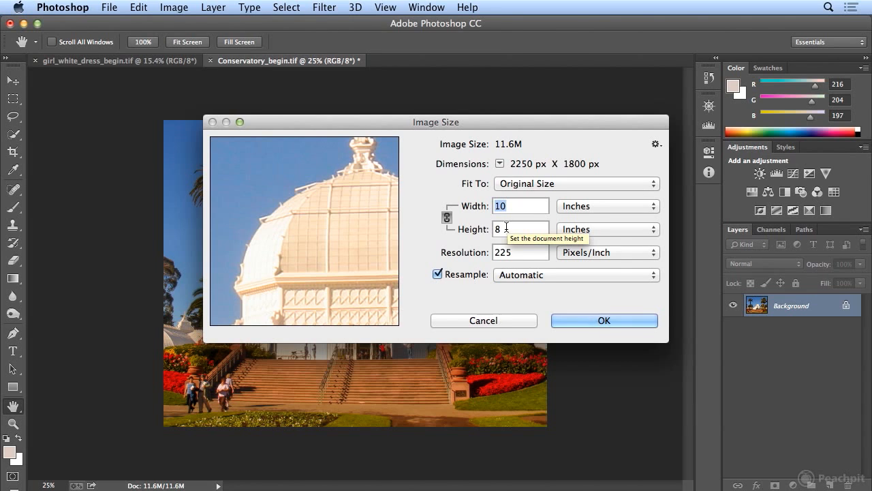
left_click(595, 321)
key("c")
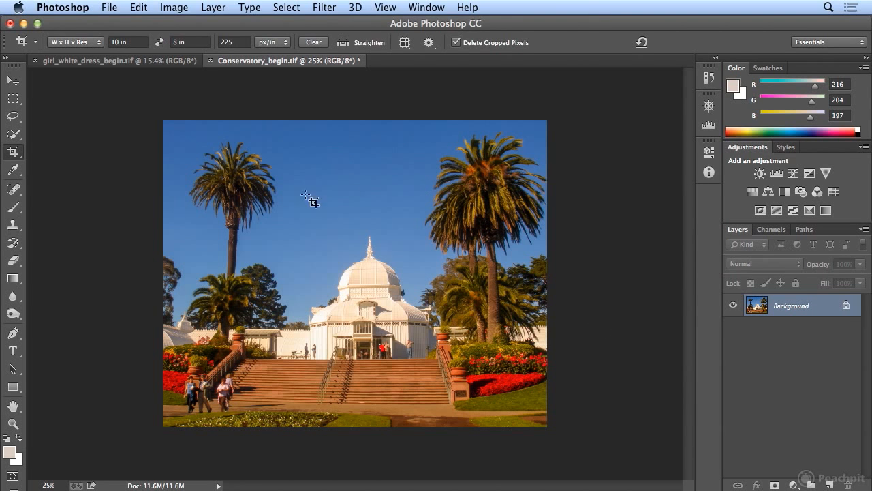
Step: Save the current crop settings as a preset named "10 x 8 in 225 ppi" and check it in the preset list
left_click(85, 42)
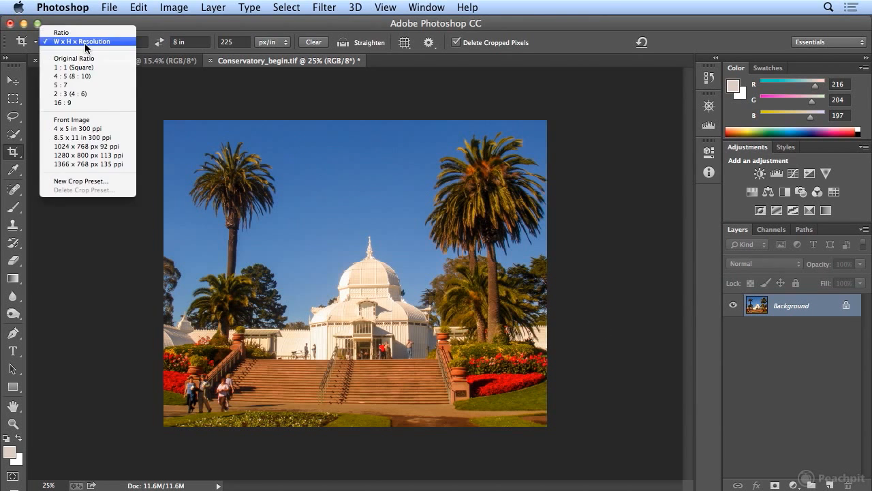
left_click(108, 181)
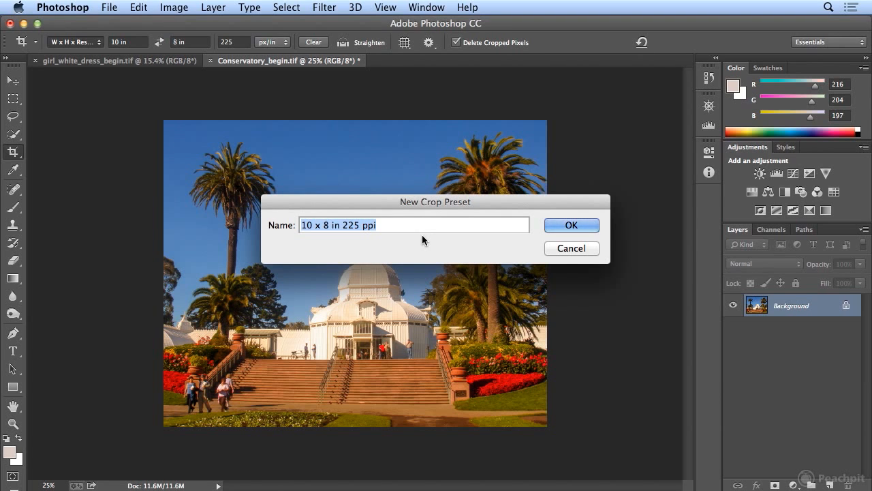
left_click(560, 226)
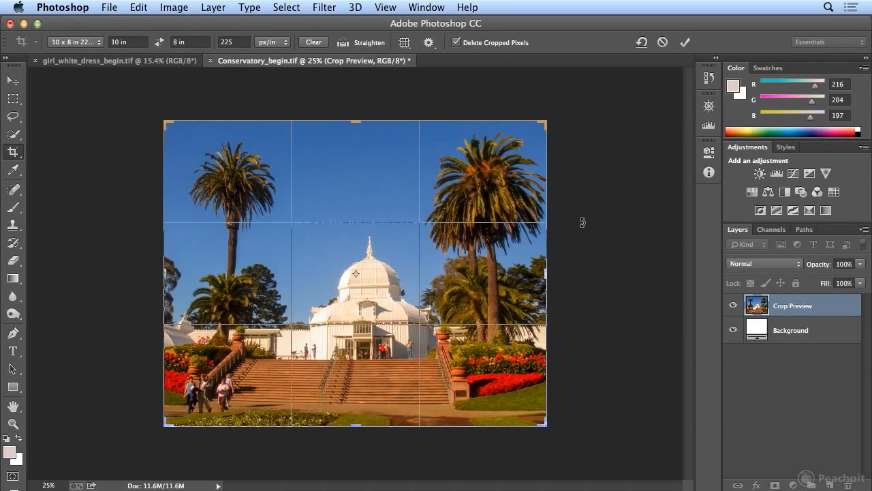
left_click(87, 43)
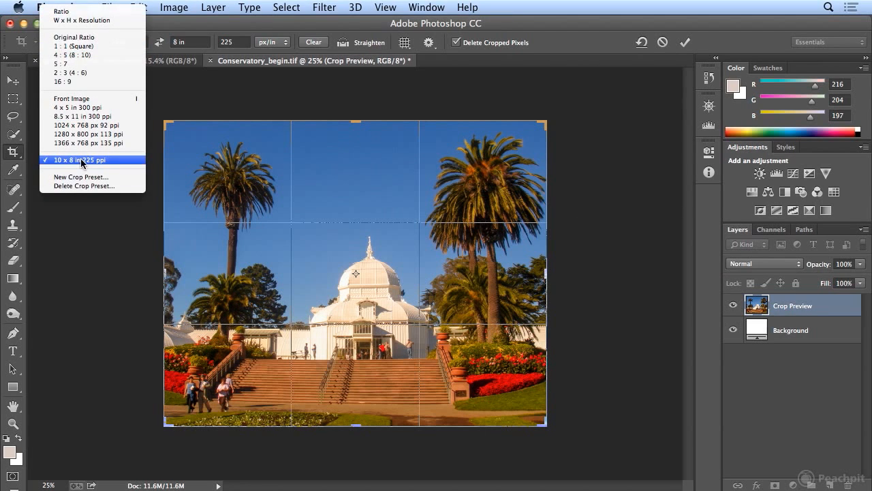
left_click(190, 23)
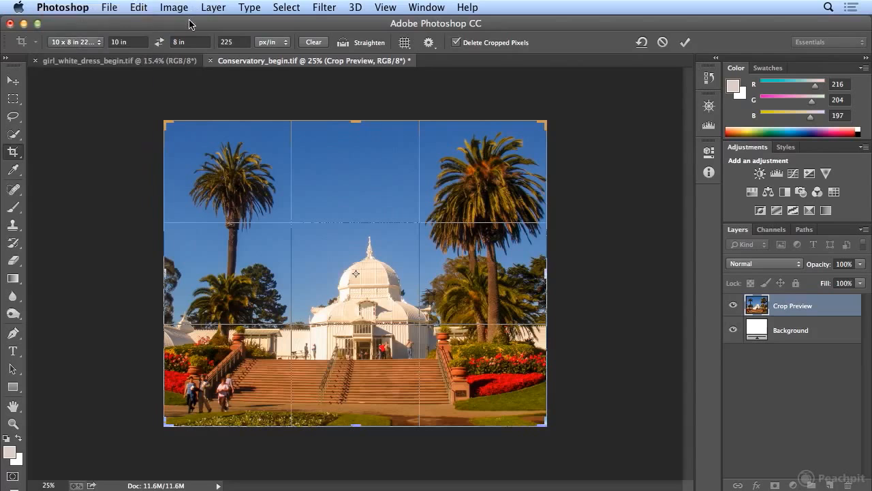
Step: Switch to the girl_white_dress_begin.tif photo and set the crop ratio to 2 : 3 (4 : 6)
left_click(140, 61)
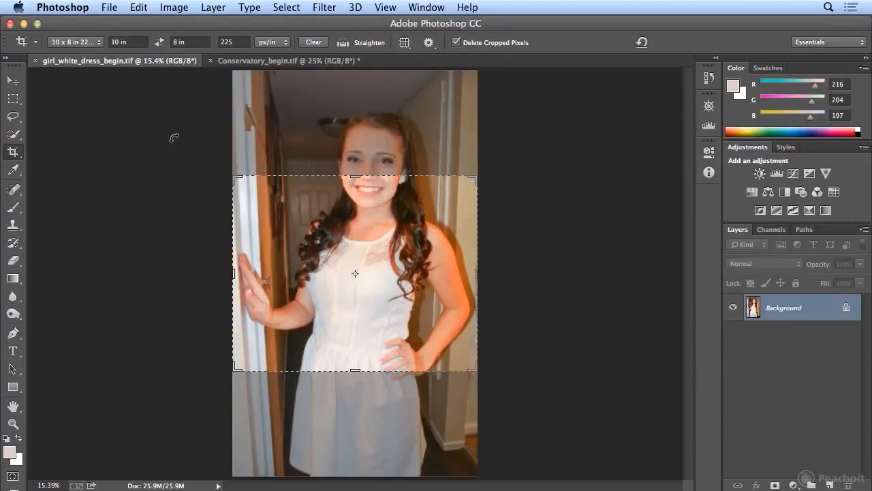
left_click(77, 42)
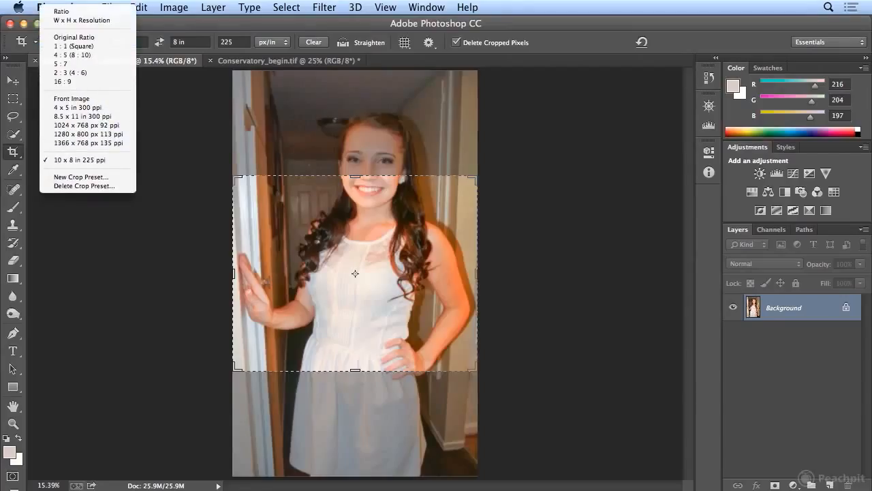
left_click(83, 79)
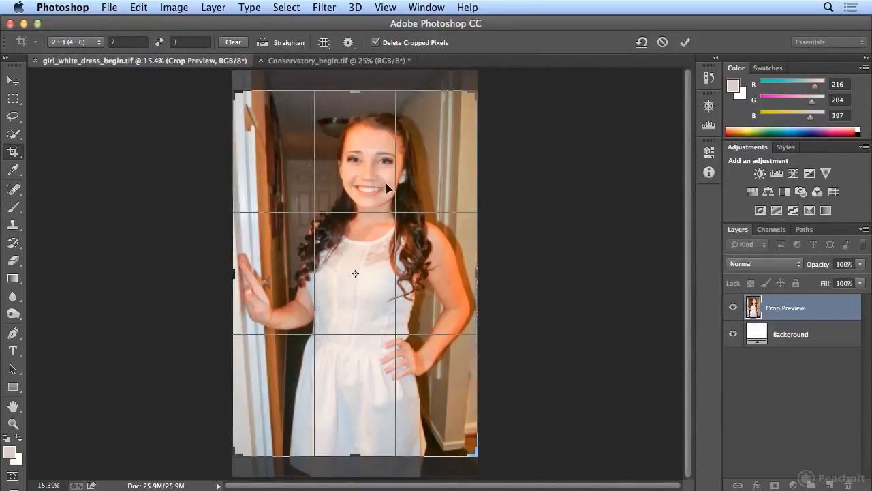
Step: Try shifting the portrait inside the 2 : 3 crop frame, and leave the Crop tool without applying the crop
left_click_drag(394, 201, 393, 181)
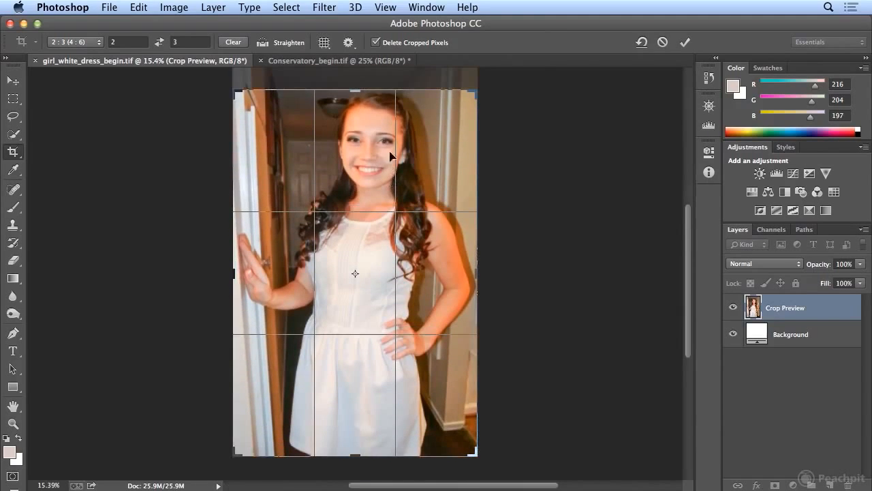
left_click_drag(383, 222, 405, 276)
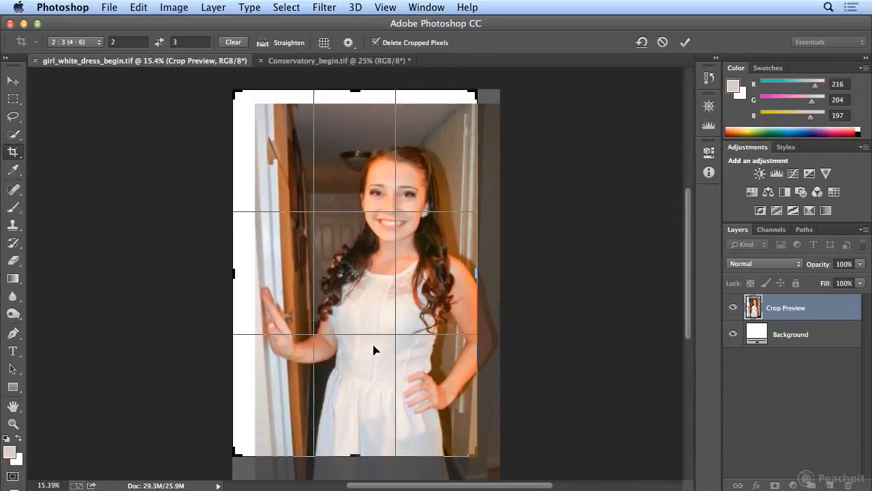
left_click_drag(373, 323, 340, 285)
left_click(94, 41)
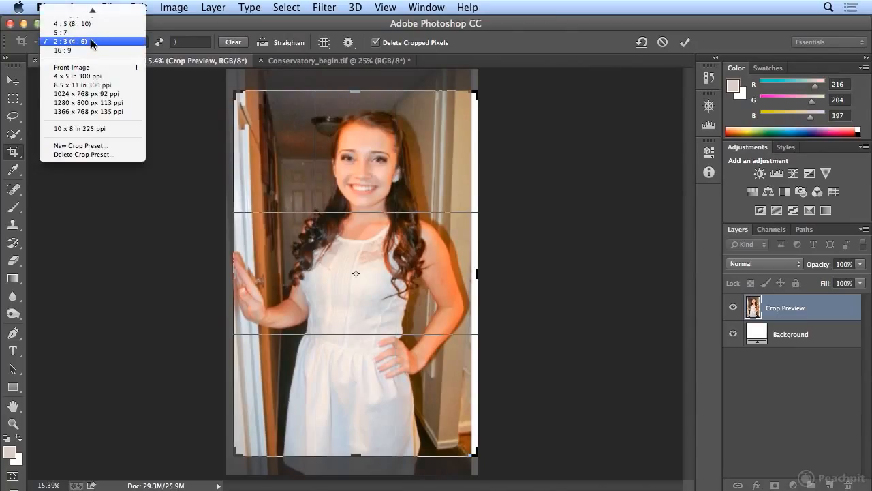
left_click(75, 23)
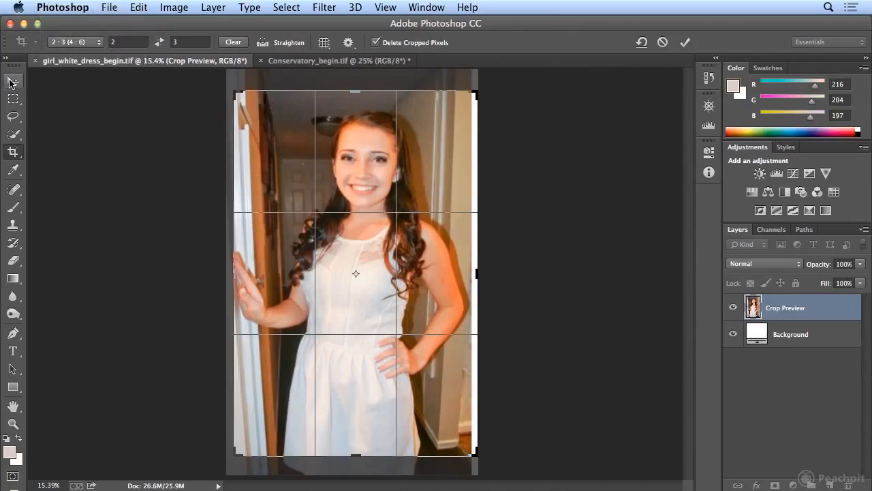
left_click(12, 82)
left_click(377, 189)
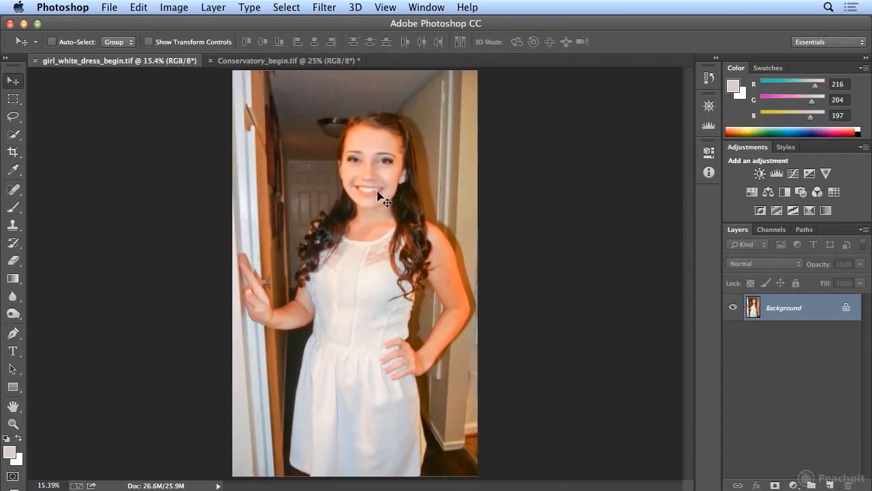
Step: Check the uncropped portrait's width, height and resolution in Image Size without changing them
left_click(174, 8)
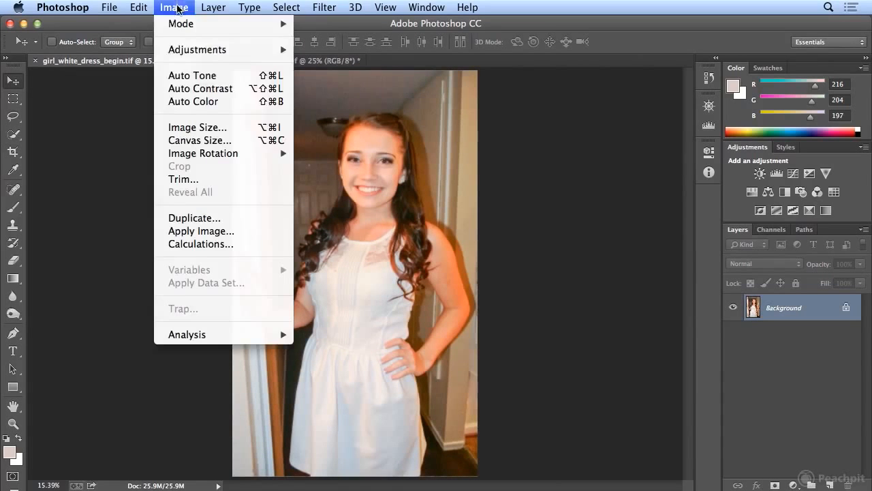
left_click(194, 127)
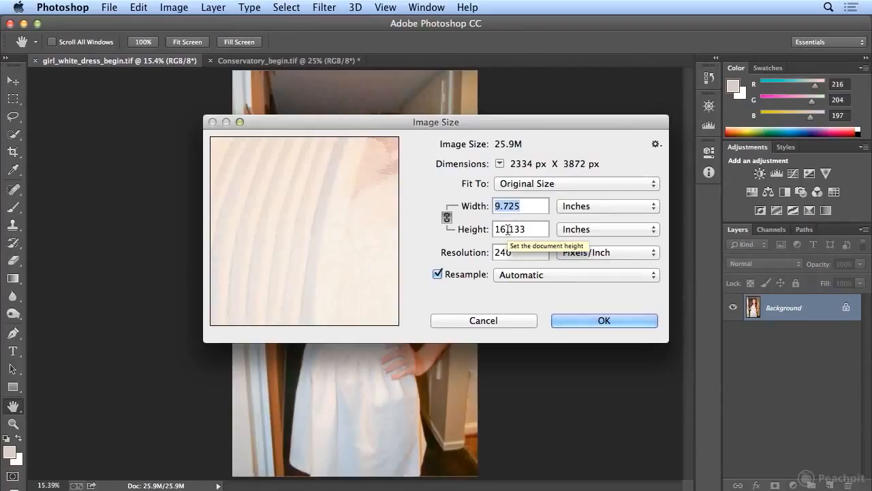
left_click(508, 326)
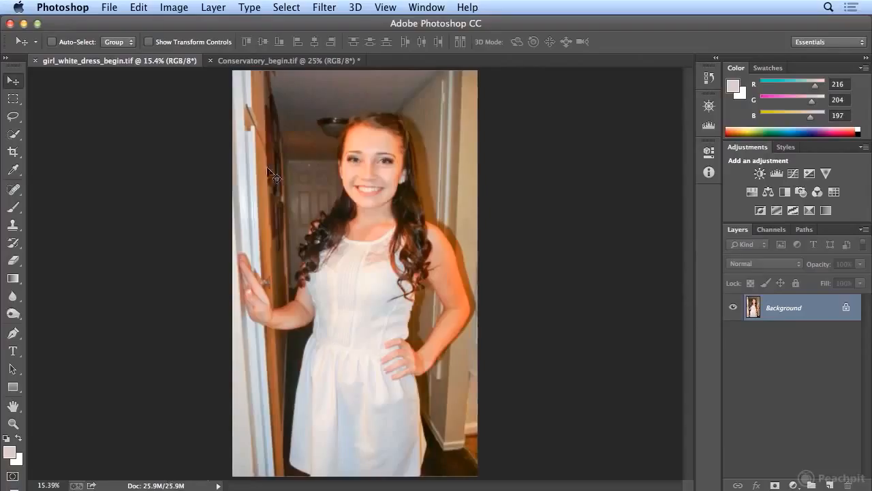
Step: Crop the portrait to the 2 : 3 (4 : 6) ratio, keeping the frame centered at full image width
left_click(12, 152)
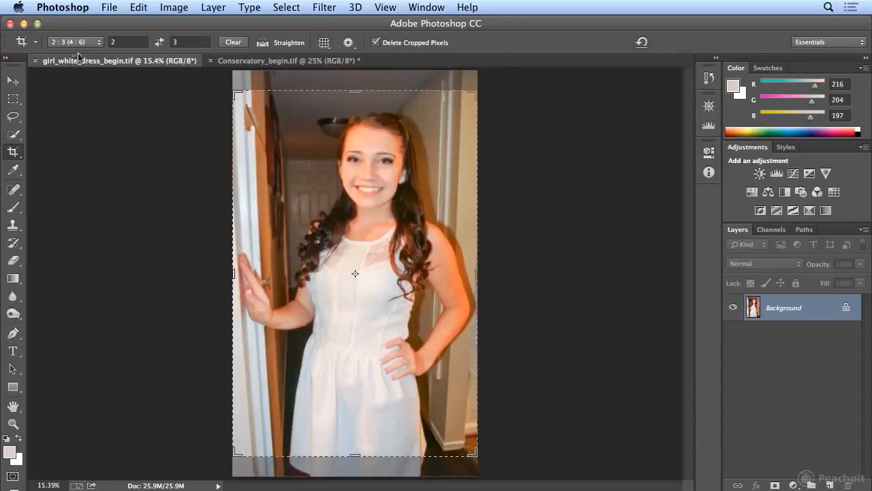
left_click(288, 167)
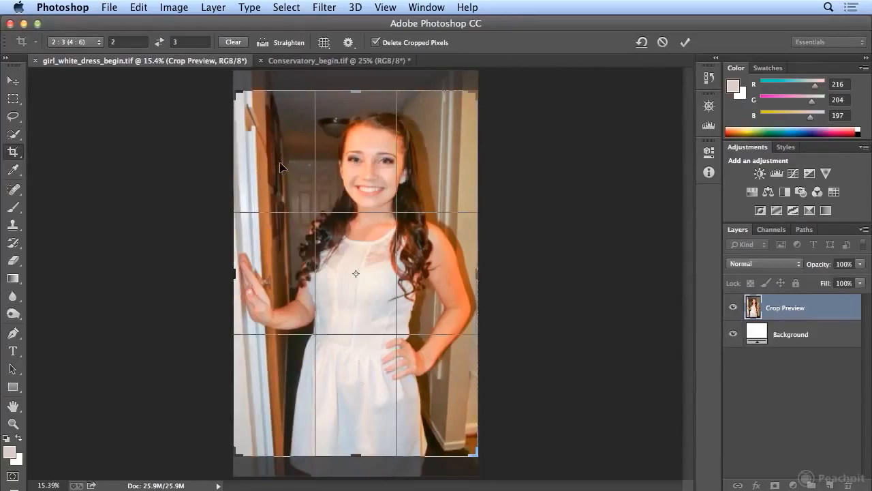
key("Return")
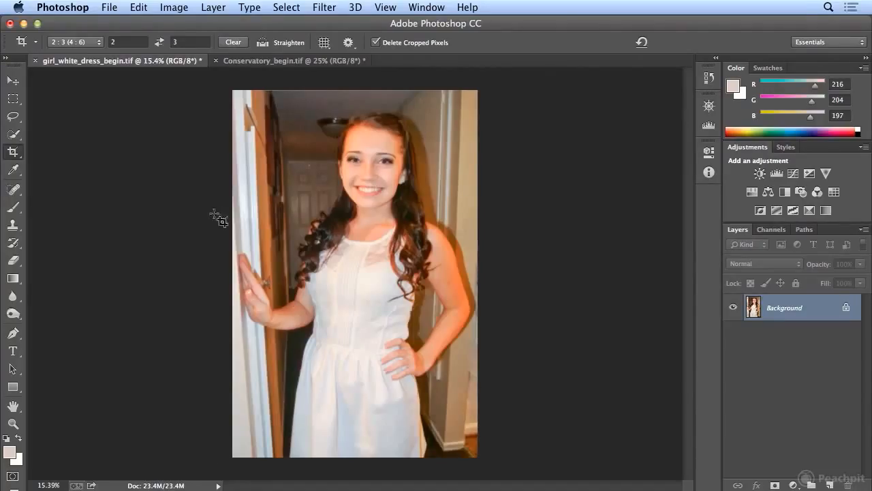
Step: Check the ratio-cropped portrait's dimensions and resolution in Image Size, and undo the 2 : 3 crop
left_click(173, 7)
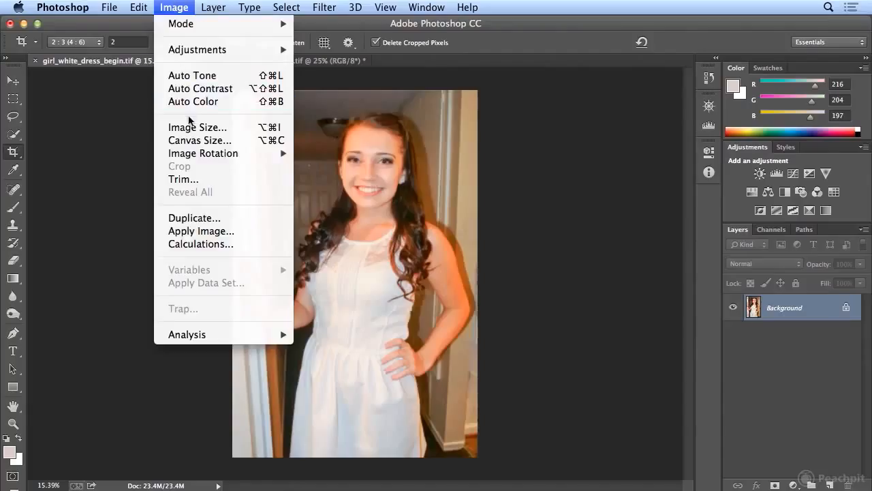
left_click(191, 127)
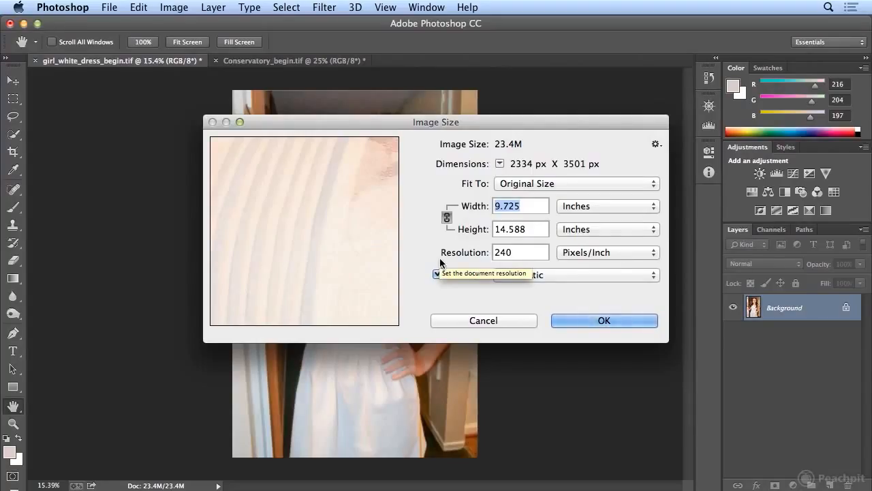
left_click(460, 319)
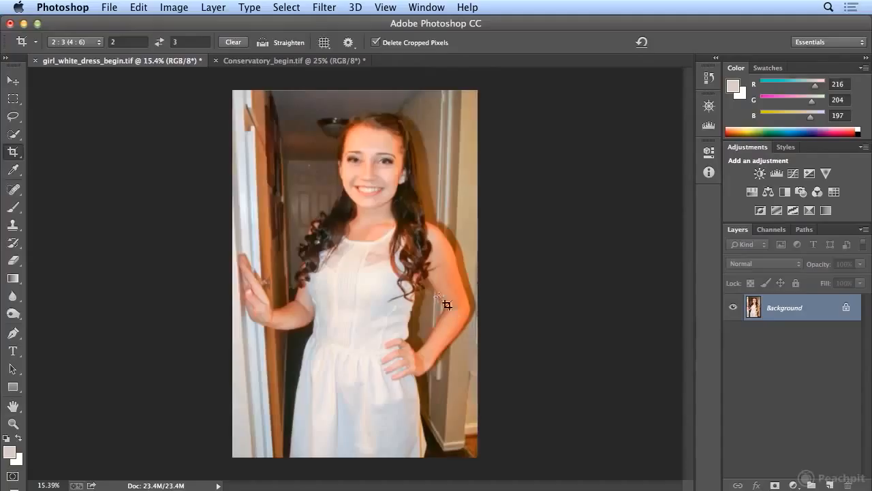
left_click(138, 7)
left_click(145, 25)
Step: Set the crop to W x H x Resolution with a width of 4 in and a height of 6 in, at 225 px/in
left_click(100, 41)
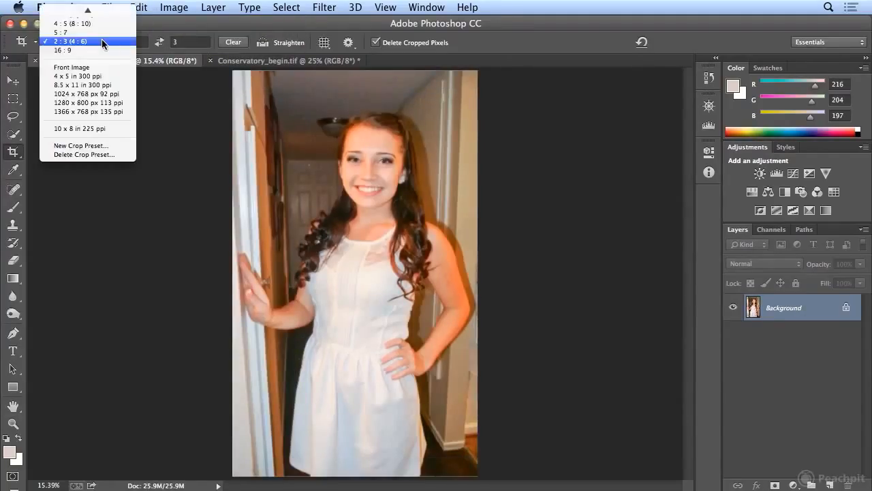
scroll(88, 20, "up", 2)
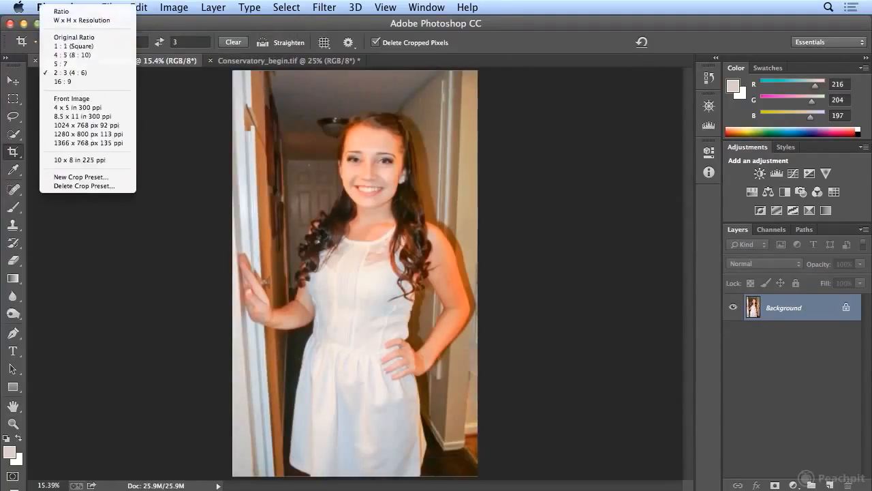
left_click(86, 21)
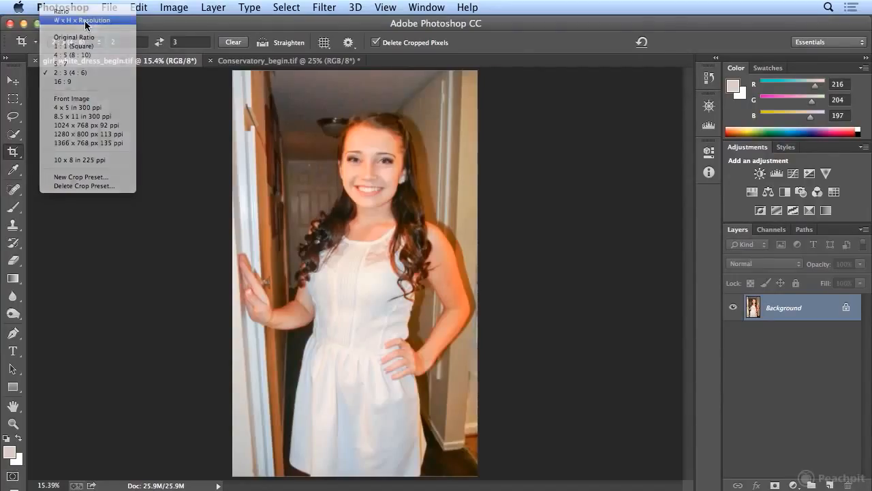
left_click(141, 43)
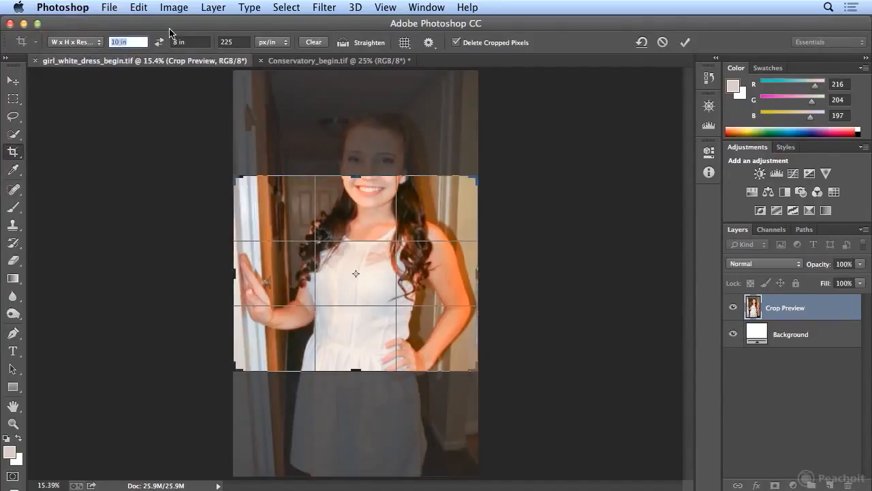
type("4")
key("Tab")
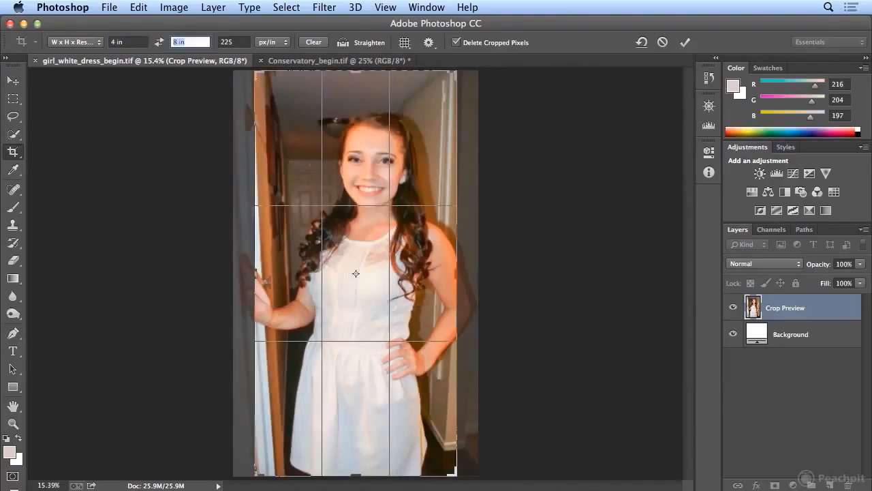
type("6")
key("Tab")
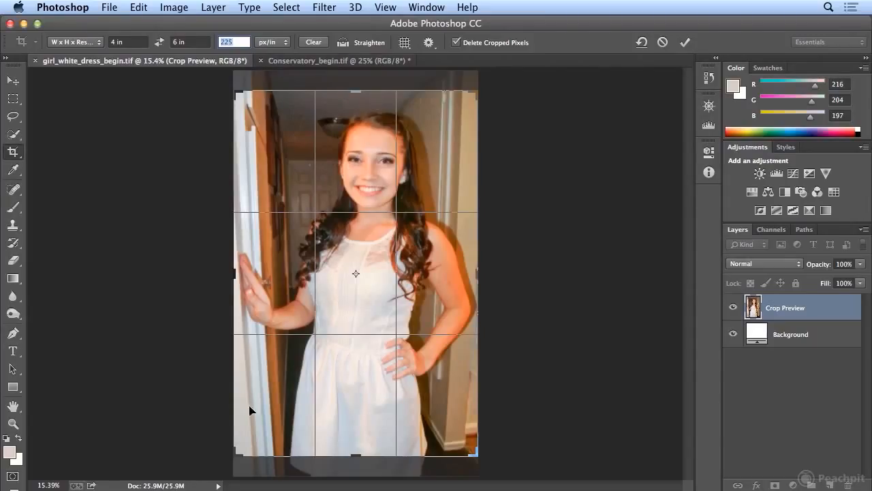
Step: Tighten the crop frame around the woman's head and torso, apply the crop, and fit the photo in the window
mouse_move(234, 451)
left_mouse_down()
mouse_move(252, 421)
mouse_move(239, 447)
left_mouse_up()
left_click_drag(470, 449, 440, 430)
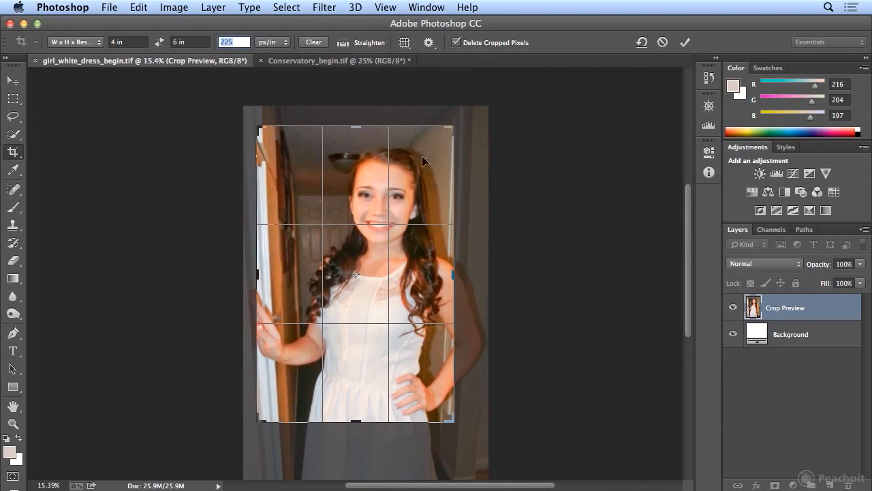
left_click_drag(453, 421, 447, 406)
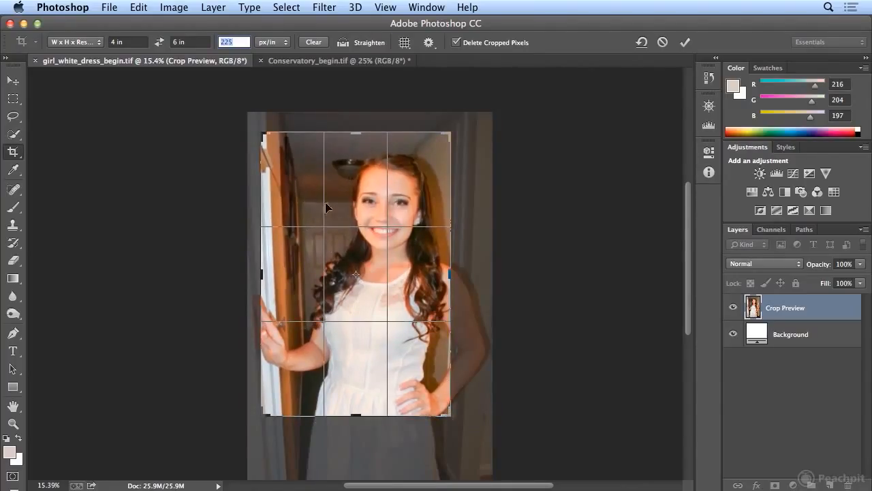
left_click_drag(394, 291, 393, 296)
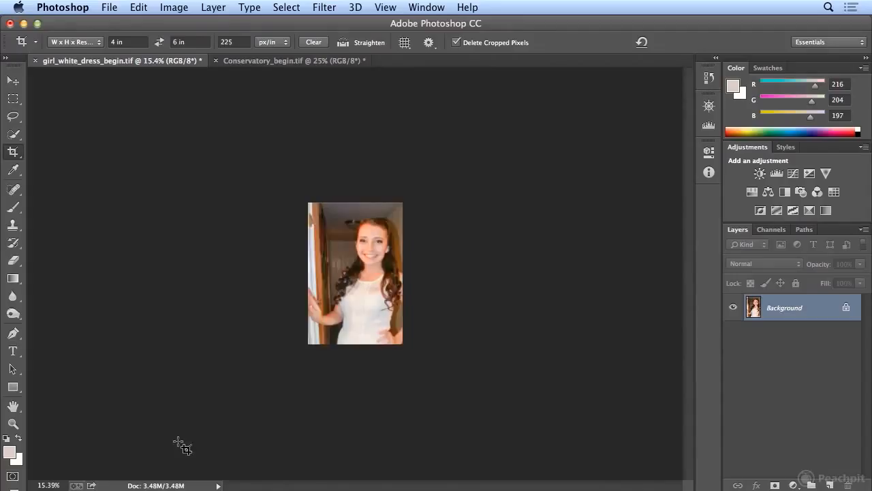
key("super+0")
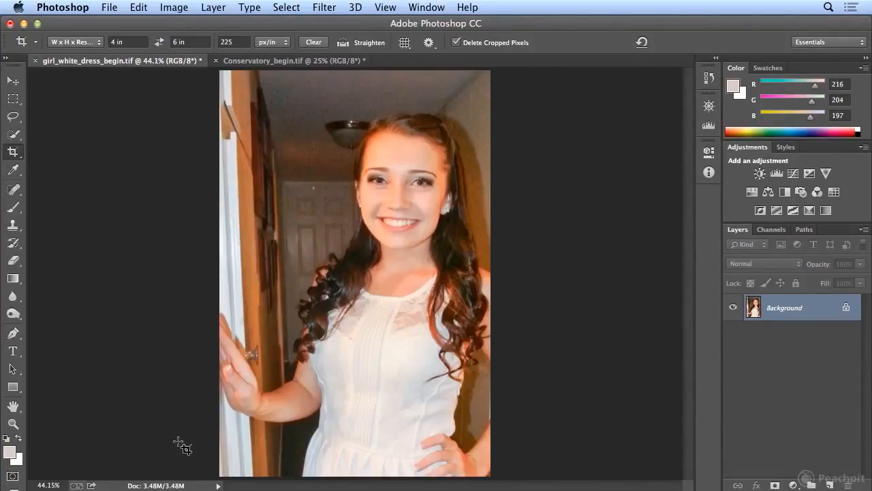
Step: Check the cropped portrait's width, height and resolution in Image Size, and return to the Crop tool
left_click(173, 7)
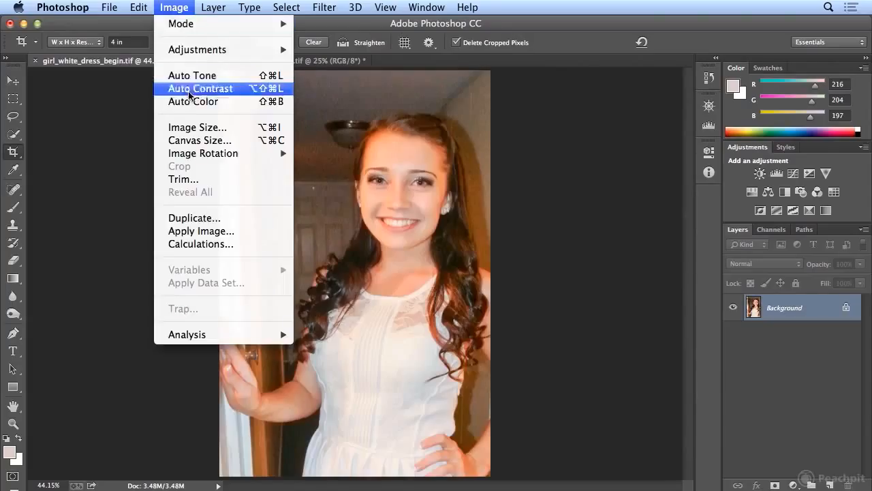
left_click(191, 127)
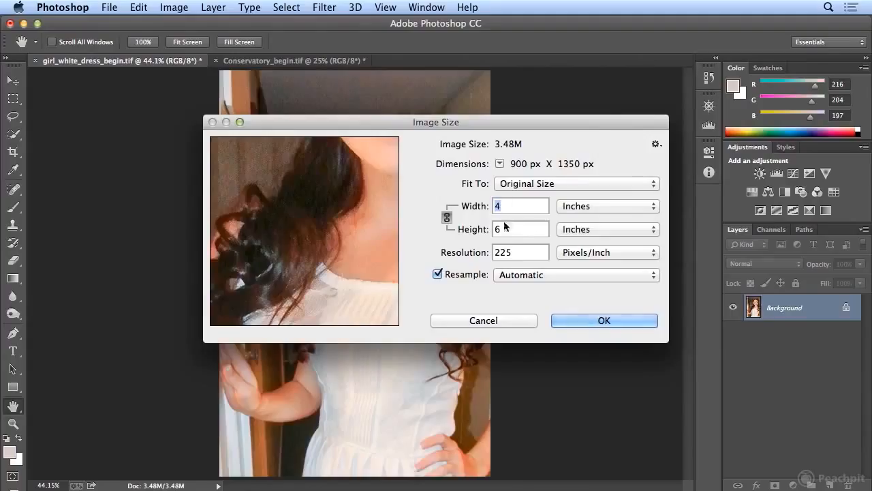
left_click(575, 318)
key("c")
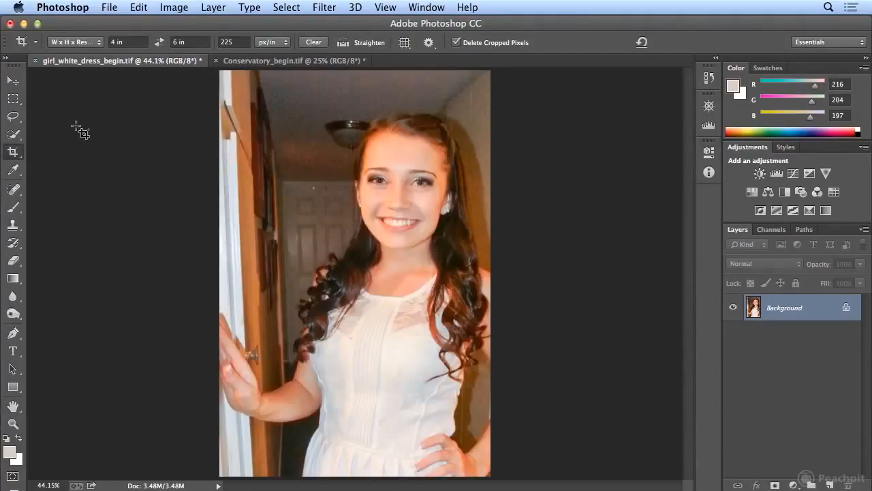
Step: Save the current crop settings as a preset named "4 x 6 in 225 ppi" and check it in the preset list
left_click(83, 45)
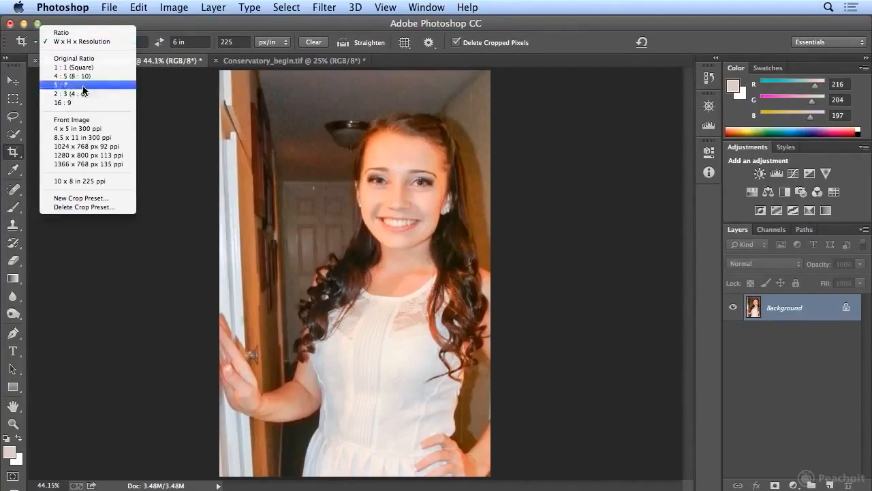
left_click(89, 199)
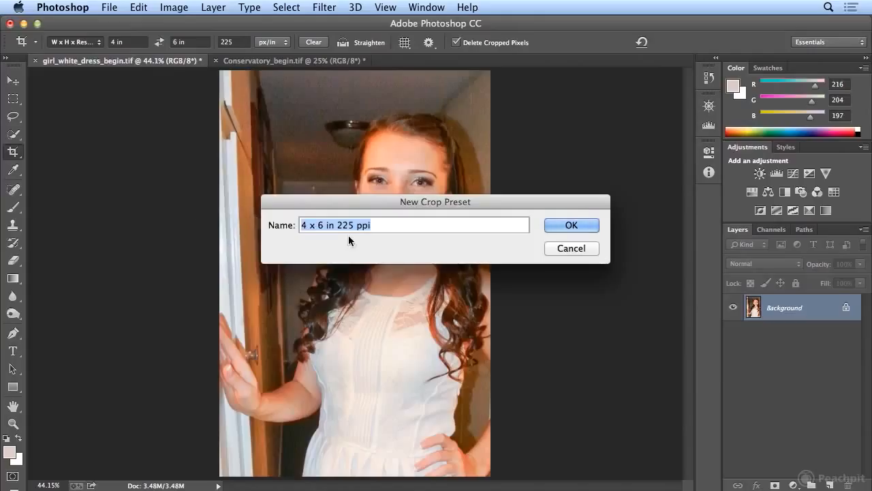
left_click(596, 222)
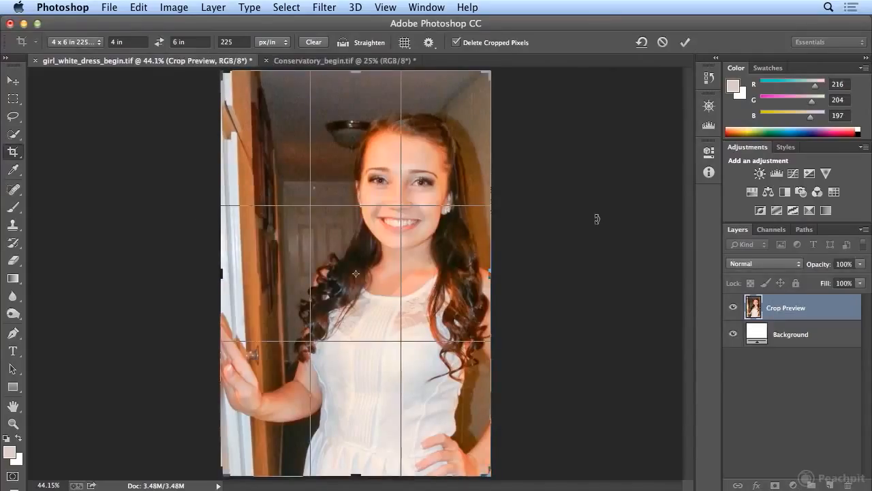
left_click(77, 43)
mouse_move(90, 10)
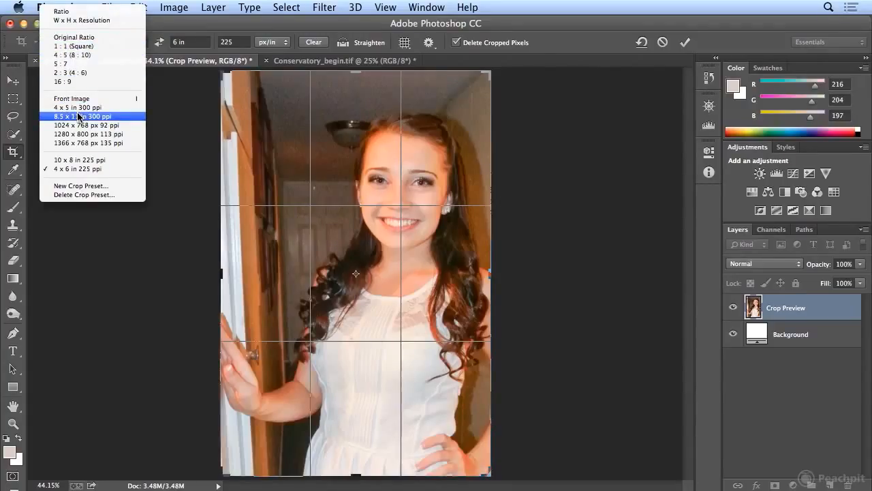
left_click(237, 26)
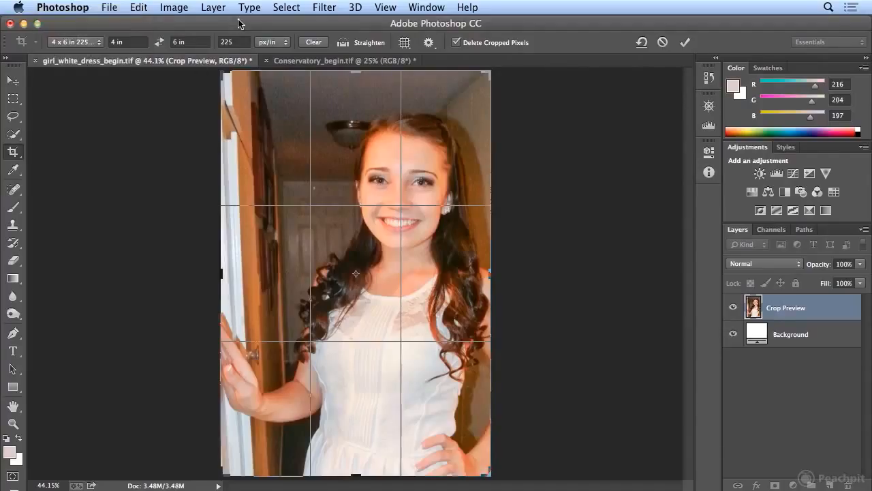